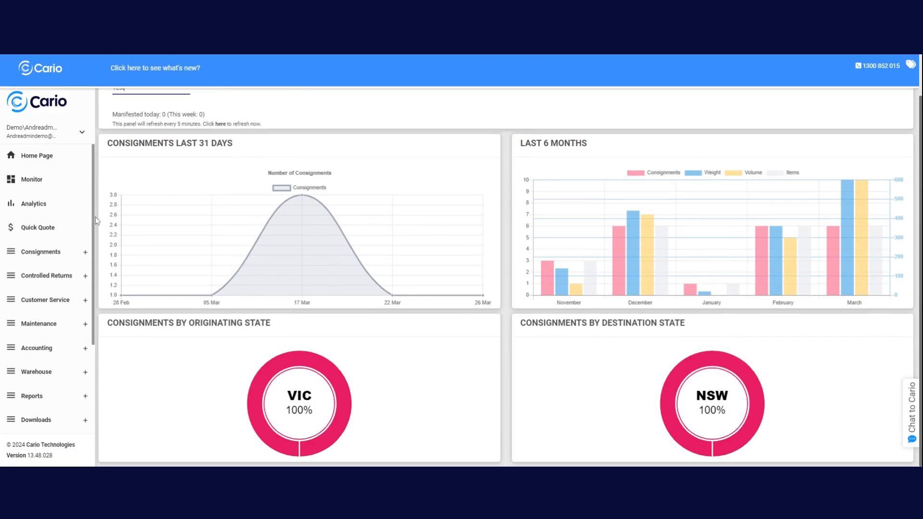
Open the Carbon Emissions Summary widget in Analytics and examine the emissions by service, pickup state and delivery state
{"action": "scroll", "coordinate": [113, 213], "scroll_direction": "up", "scroll_amount": 1}
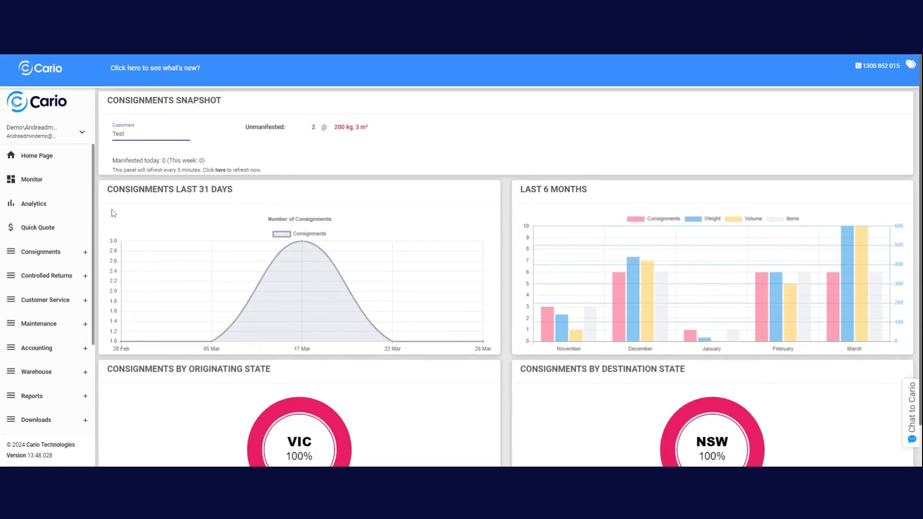
{"action": "left_click", "coordinate": [54, 210]}
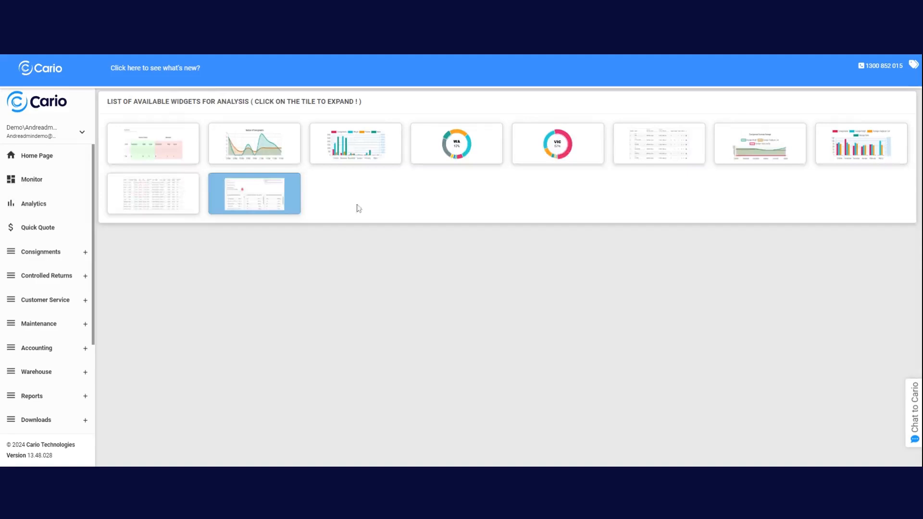
{"action": "left_click", "coordinate": [271, 211]}
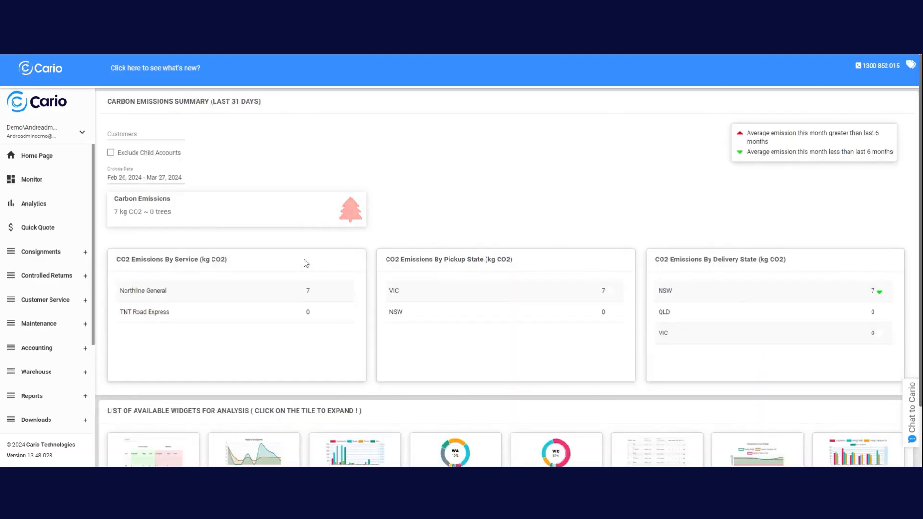
{"action": "scroll", "coordinate": [308, 262], "scroll_direction": "down", "scroll_amount": 2}
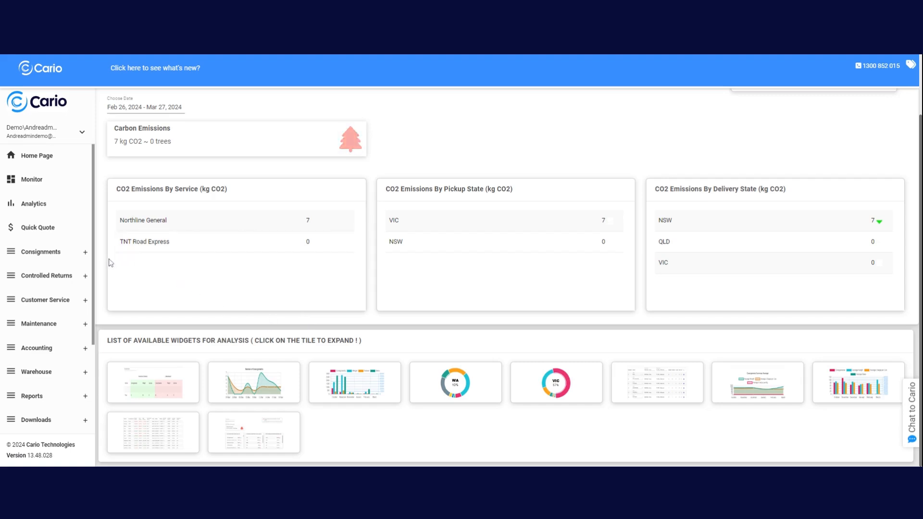
Start a new consignment for the customer Test
{"action": "left_click", "coordinate": [69, 256]}
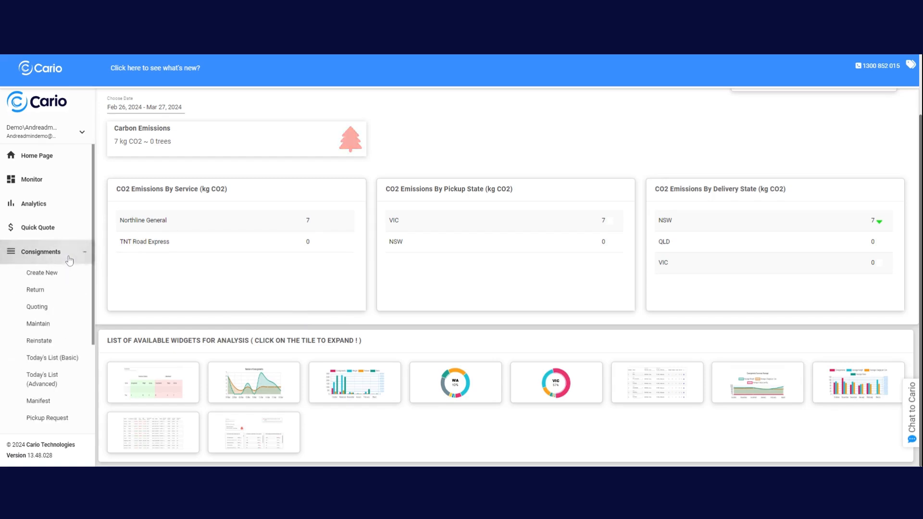
{"action": "left_click", "coordinate": [60, 274]}
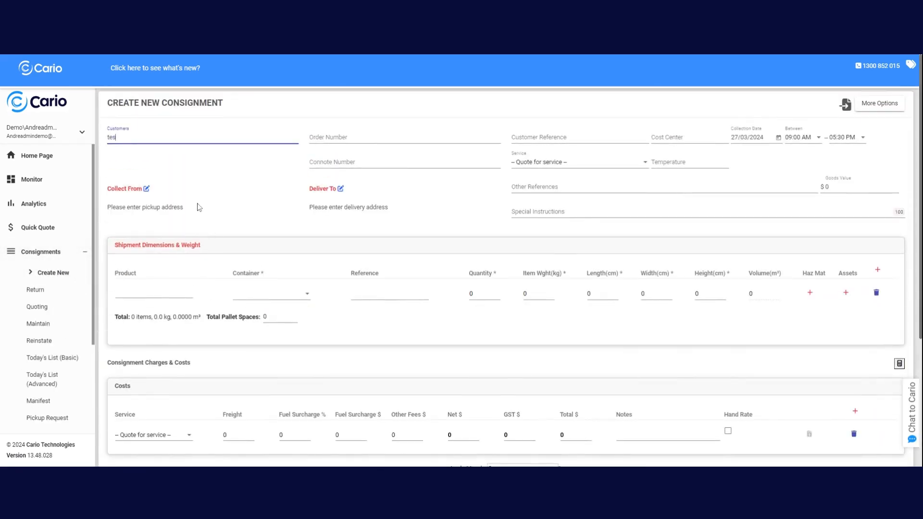
{"action": "left_click", "coordinate": [138, 149]}
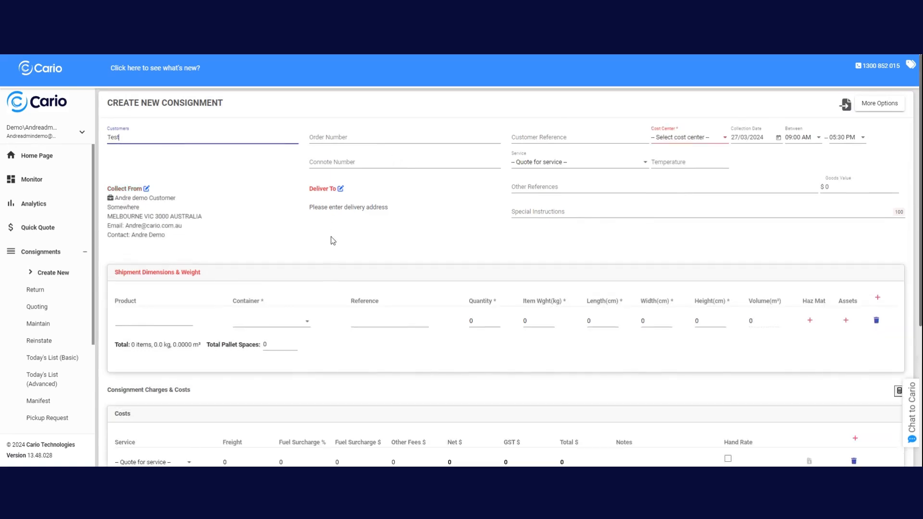
Set the consignment's delivery address to the saved Test Syd address in Lane Cove West
{"action": "left_click", "coordinate": [341, 188]}
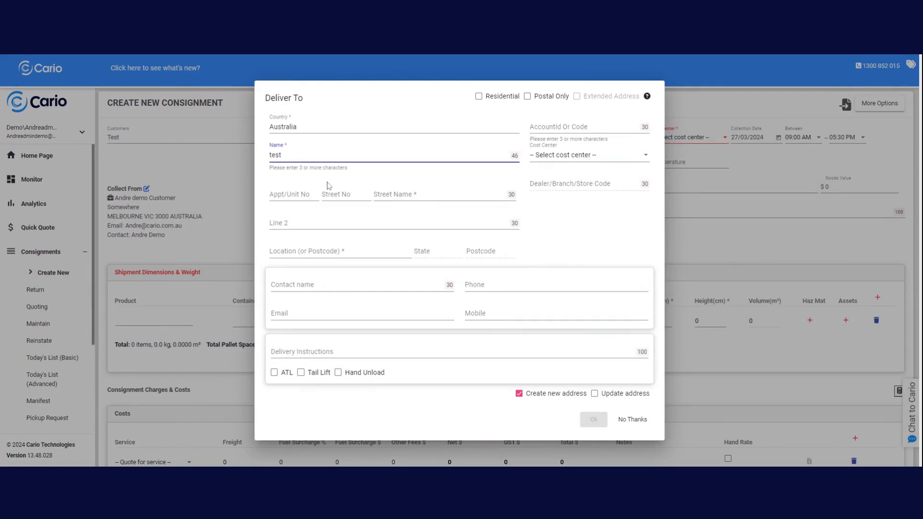
{"action": "left_click", "coordinate": [315, 179]}
{"action": "left_click", "coordinate": [595, 421]}
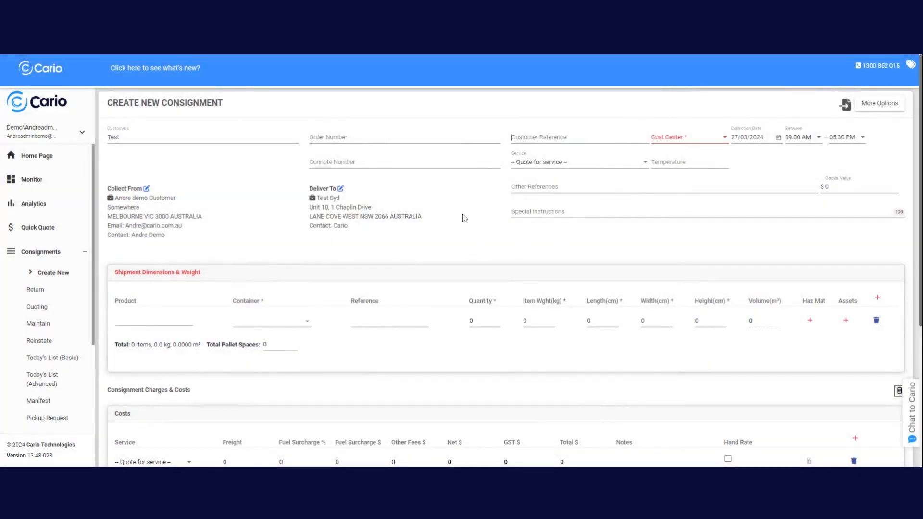
Set the cost center to Promotions and enter product P as one 100 kg pallet measuring 120 × 120 × 120 cm
{"action": "left_click", "coordinate": [676, 141]}
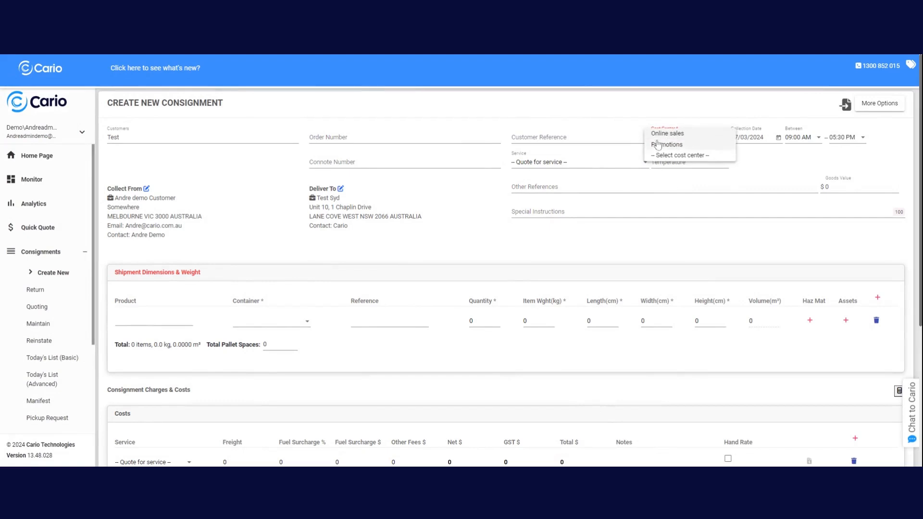
{"action": "left_click", "coordinate": [658, 145]}
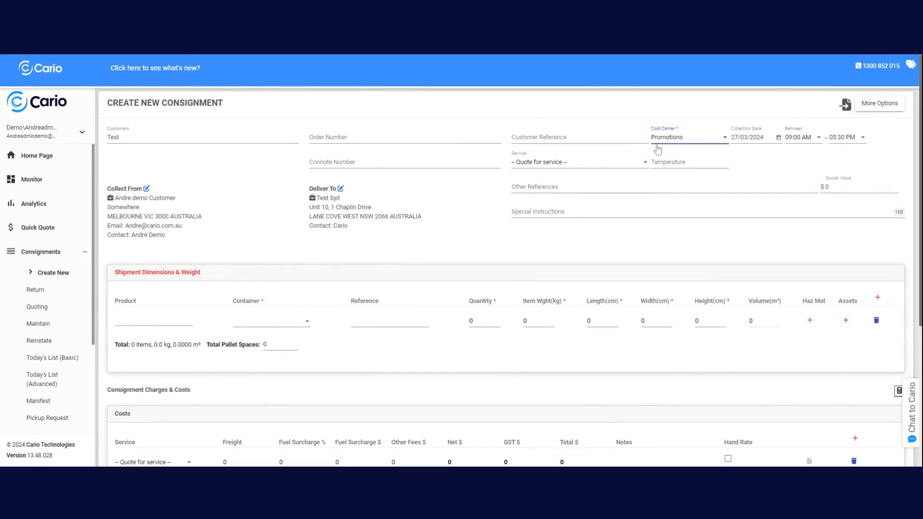
{"action": "left_click", "coordinate": [154, 321]}
{"action": "type", "text": "P"}
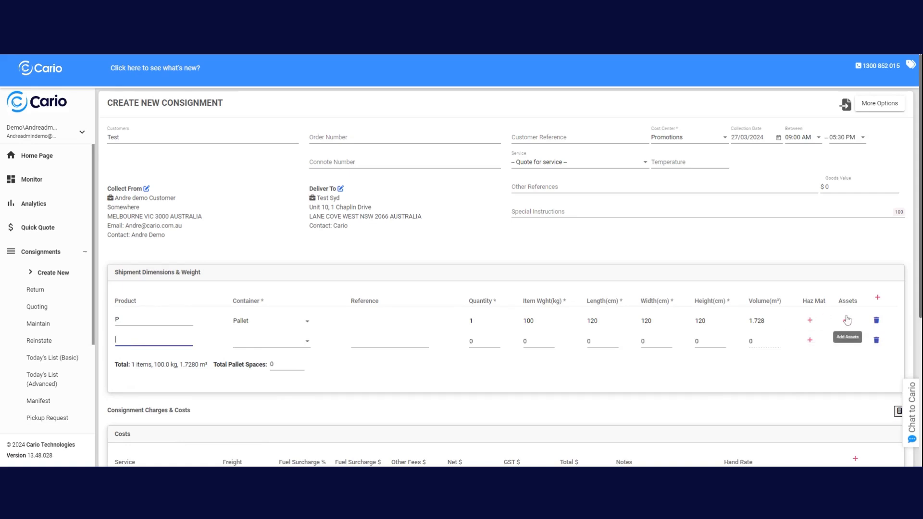
View the hazardous materials and assets forms of the pallet line, dismissing both without entries
{"action": "left_click", "coordinate": [810, 317]}
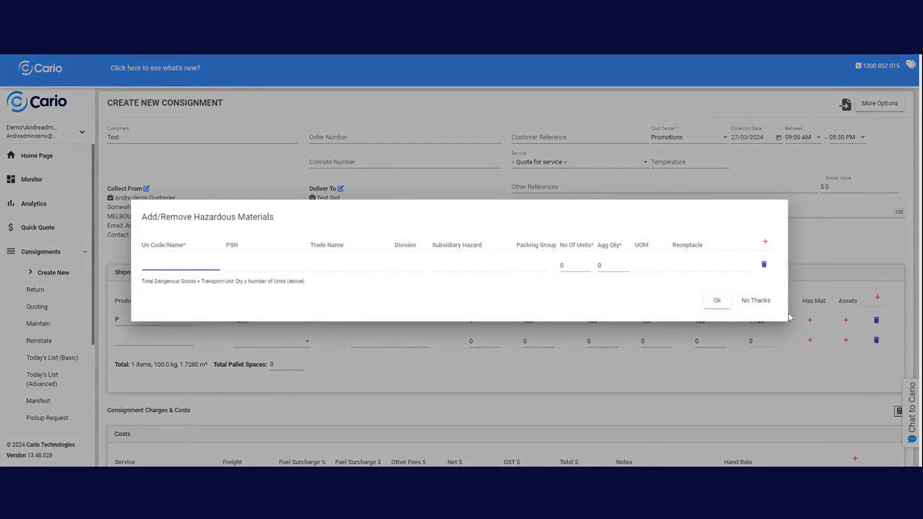
{"action": "left_click", "coordinate": [756, 300]}
{"action": "left_click", "coordinate": [845, 321]}
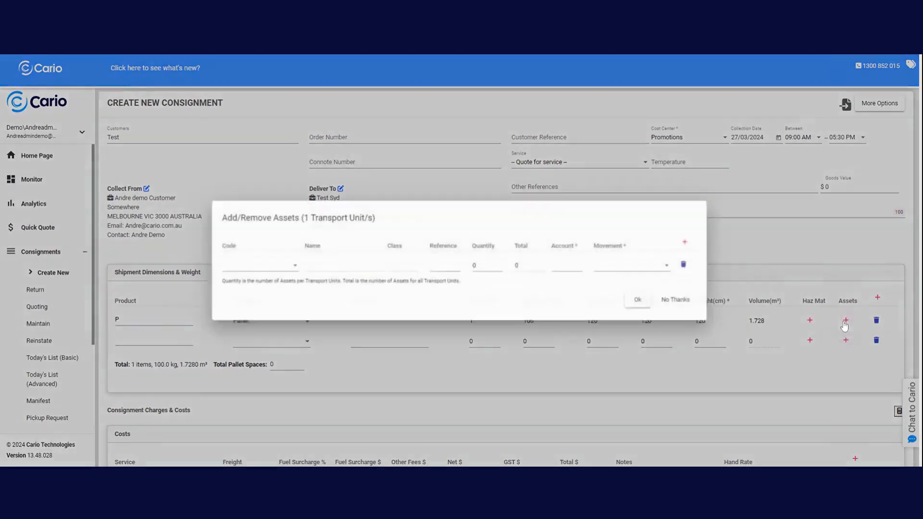
{"action": "left_click", "coordinate": [693, 307]}
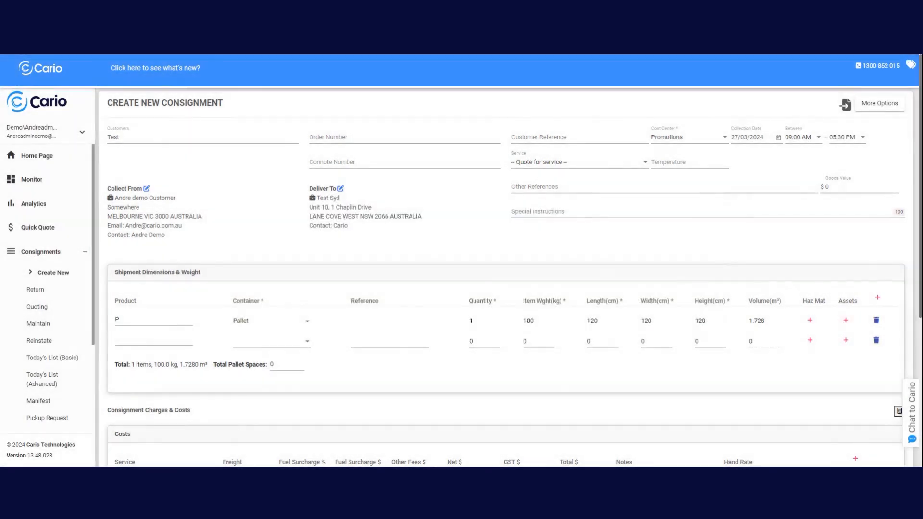
Acknowledge that the freight contains no dangerous goods and create the consignment with the Northline General service
{"action": "scroll", "coordinate": [725, 292], "scroll_direction": "down", "scroll_amount": 2}
{"action": "scroll", "coordinate": [735, 295], "scroll_direction": "down", "scroll_amount": 4}
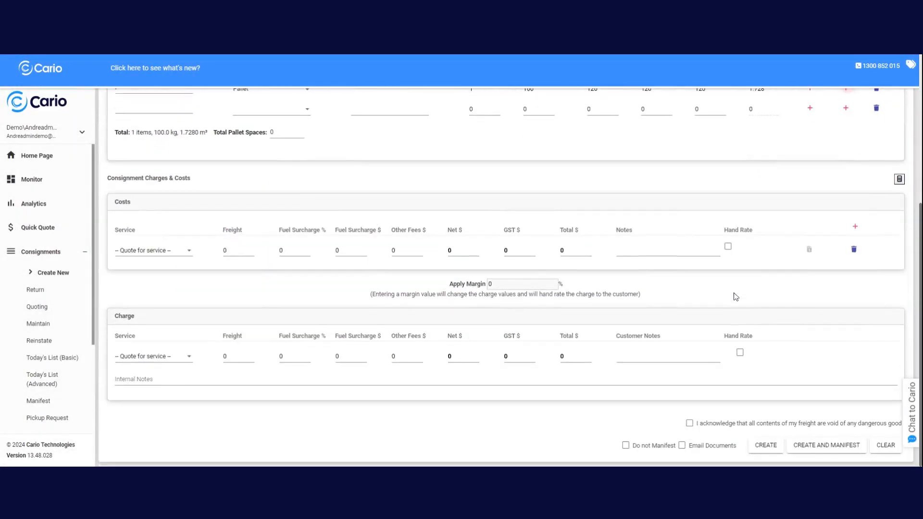
{"action": "left_click", "coordinate": [713, 428]}
{"action": "left_click", "coordinate": [763, 446]}
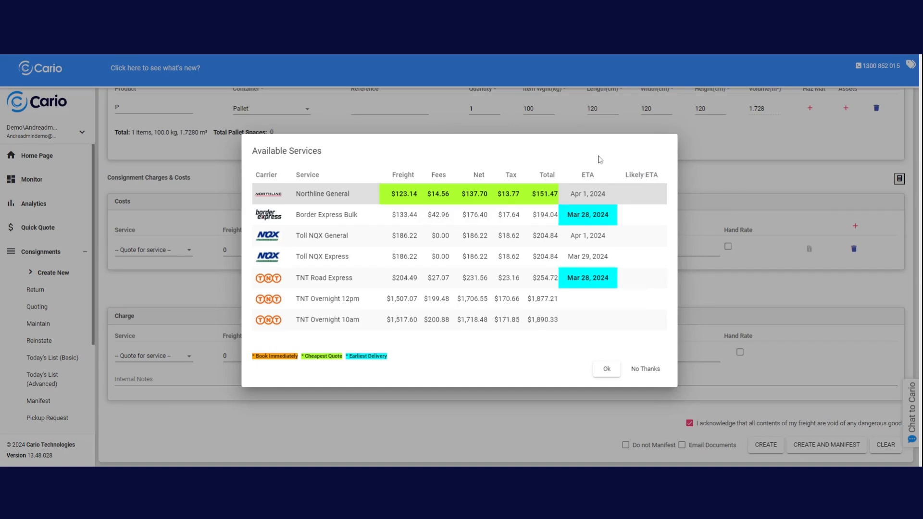
{"action": "left_click", "coordinate": [396, 194]}
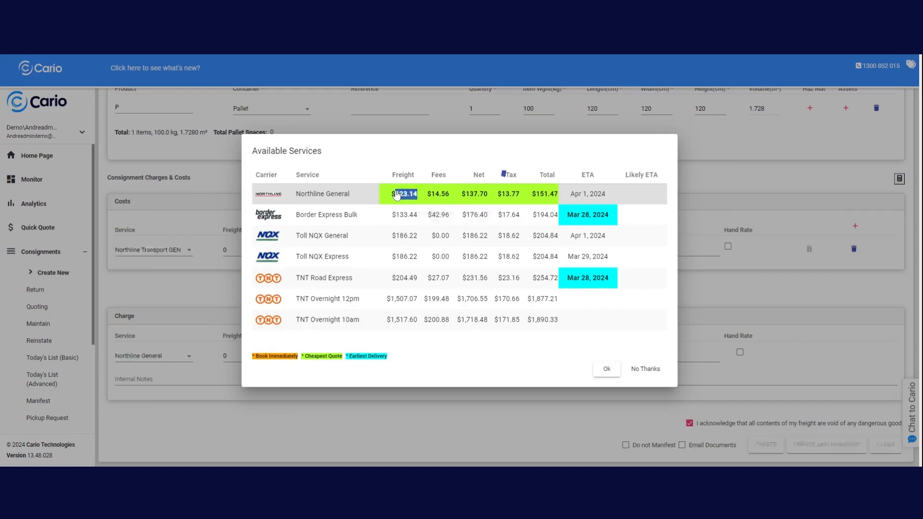
{"action": "scroll", "coordinate": [406, 216], "scroll_direction": "up", "scroll_amount": 2}
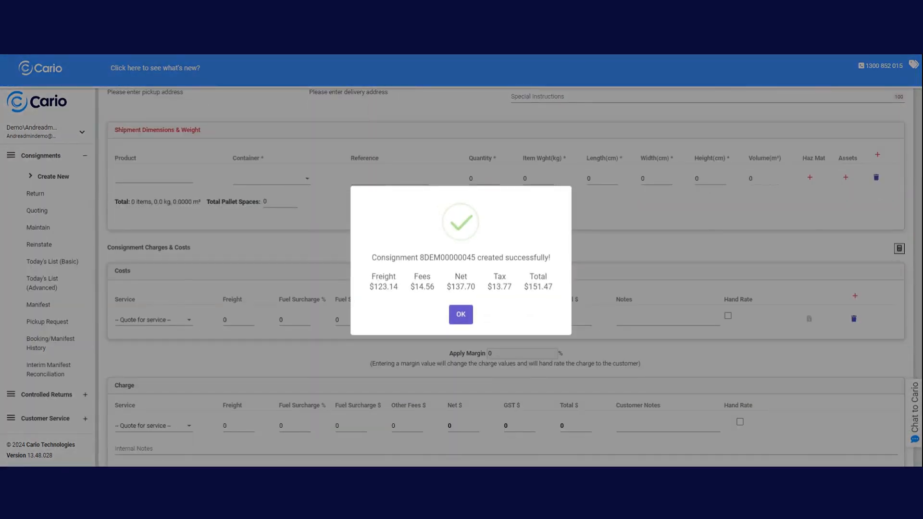
{"action": "left_click", "coordinate": [469, 319]}
Open the consignments awaiting manifest and filter them by the customer Test
{"action": "scroll", "coordinate": [72, 212], "scroll_direction": "up", "scroll_amount": 1}
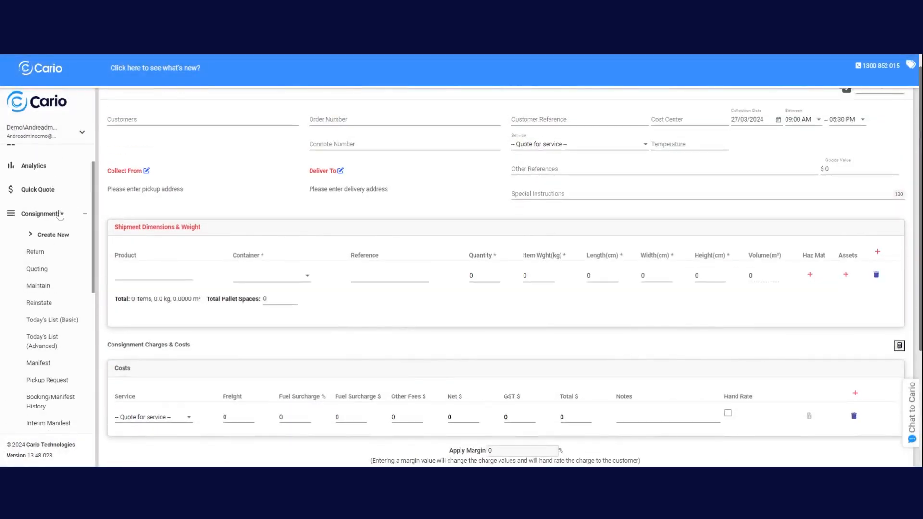
{"action": "scroll", "coordinate": [59, 217], "scroll_direction": "down", "scroll_amount": 1}
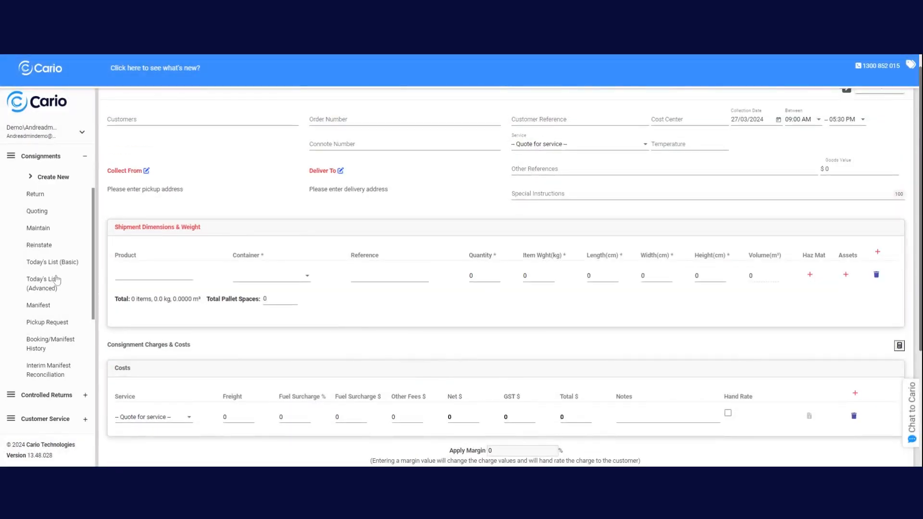
{"action": "left_click", "coordinate": [48, 305]}
{"action": "left_click", "coordinate": [133, 134]}
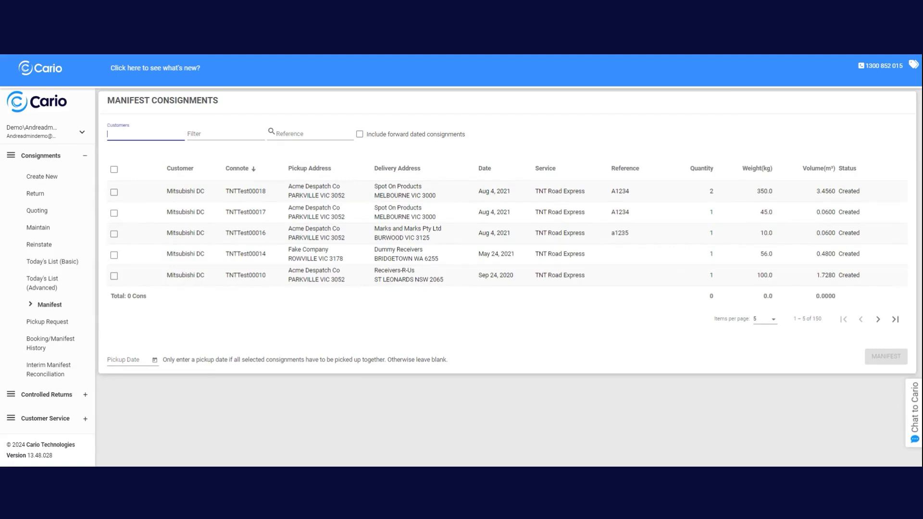
{"action": "type", "text": "test"}
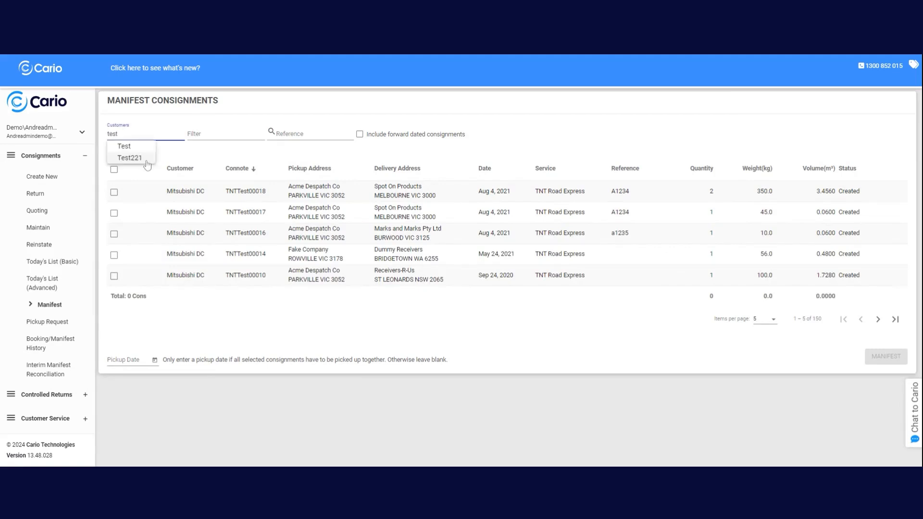
{"action": "left_click", "coordinate": [126, 144]}
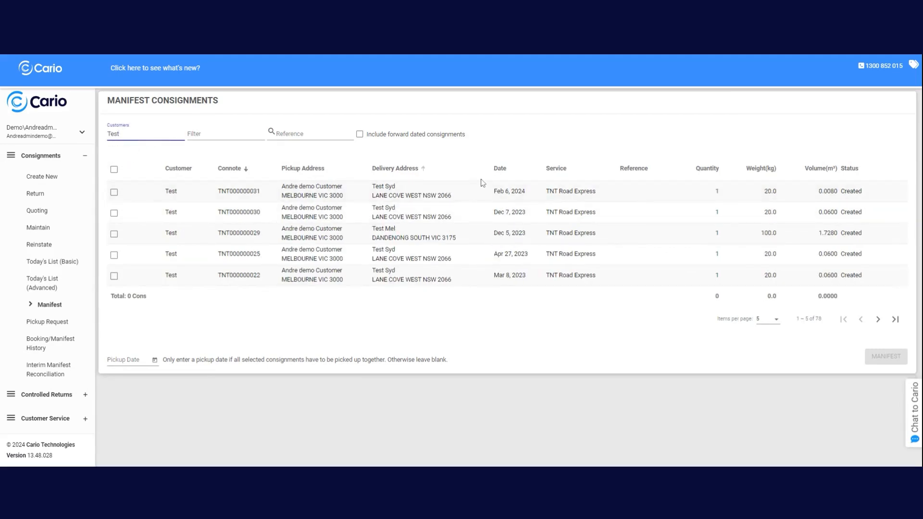
Sort the consignments by date, newest first, and manifest the Northline General consignment dated Mar 27, 2024
{"action": "left_click", "coordinate": [498, 177]}
{"action": "left_click", "coordinate": [497, 178]}
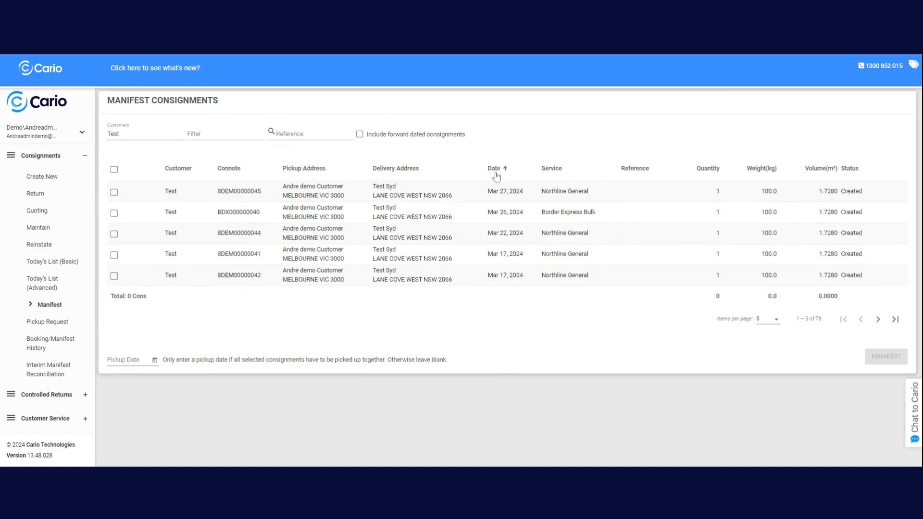
{"action": "left_click", "coordinate": [115, 192]}
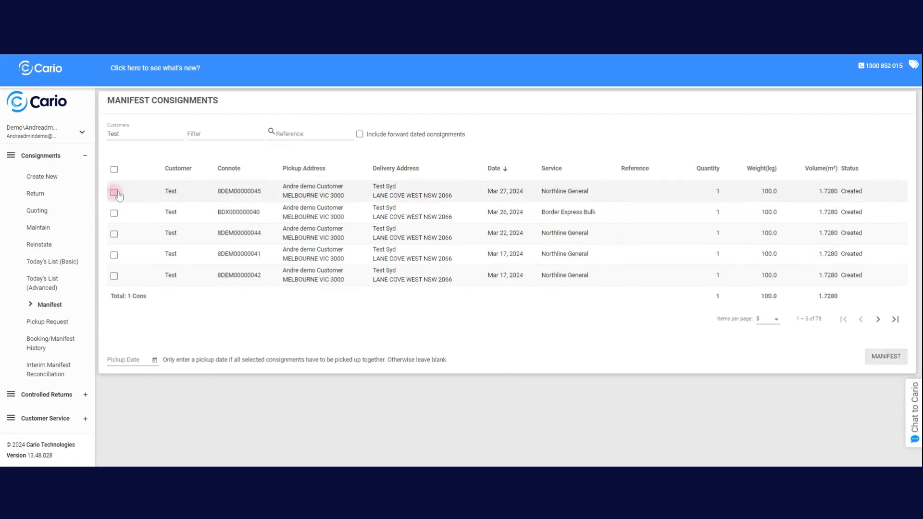
{"action": "left_click", "coordinate": [878, 365]}
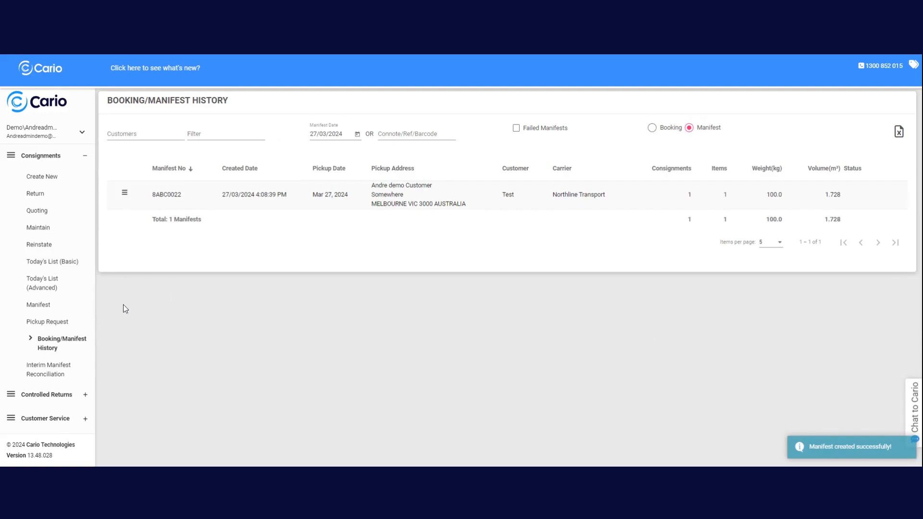
View the blank Pickup Request form and open the advanced Consignment Status list of Customer Service
{"action": "left_click", "coordinate": [71, 322]}
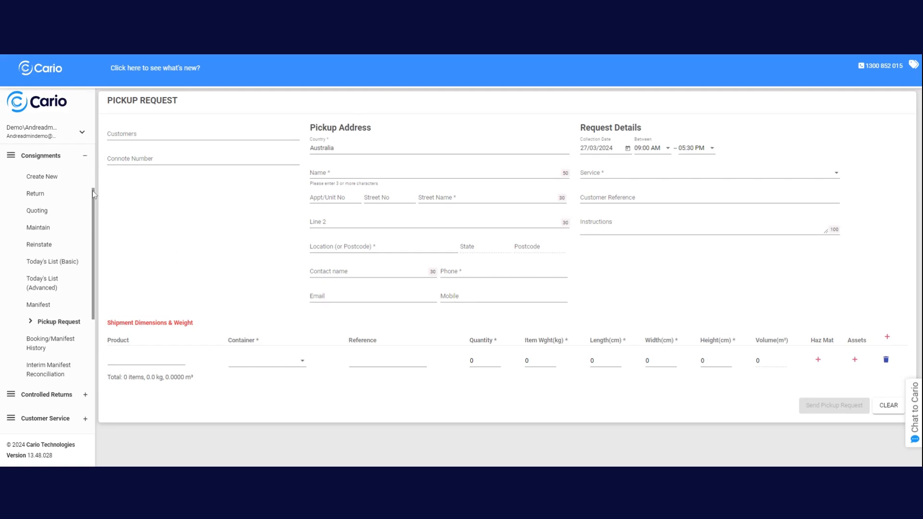
{"action": "left_click_drag", "start_coordinate": [93, 194], "coordinate": [93, 177]}
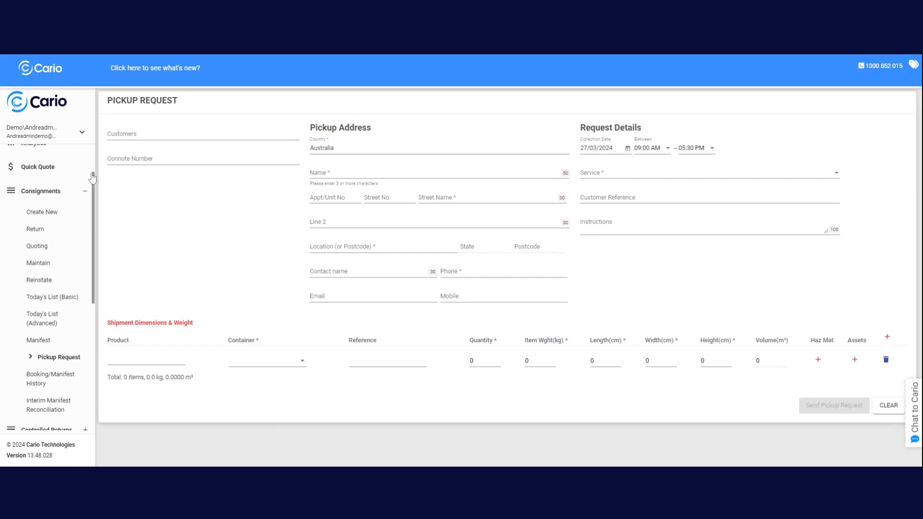
{"action": "left_click", "coordinate": [72, 190]}
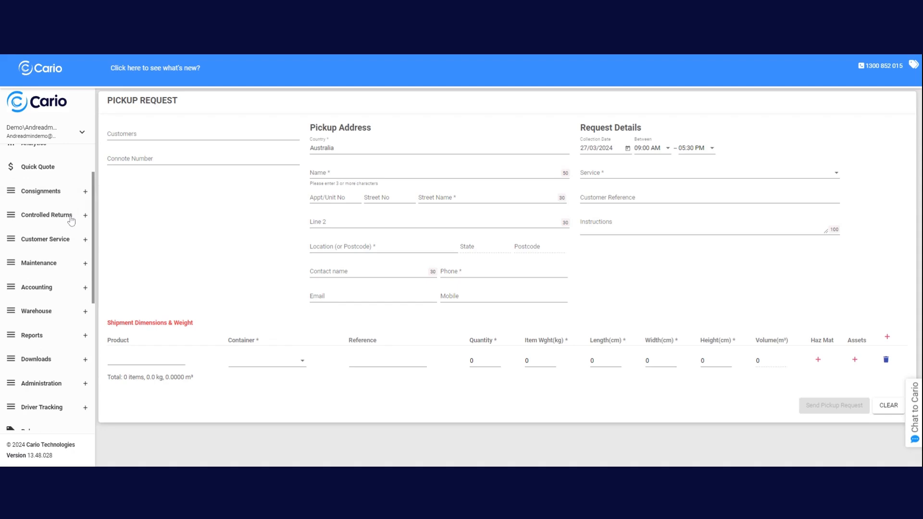
{"action": "left_click", "coordinate": [49, 239]}
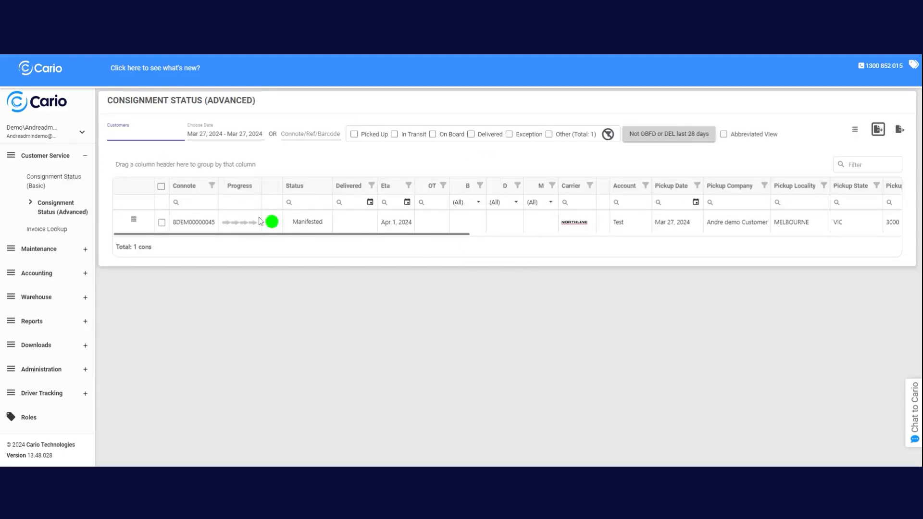
Set the consignment status date range to Jun 27, 2023 through Jan 5, 2024
{"action": "left_click", "coordinate": [193, 134]}
{"action": "double_click", "coordinate": [201, 154]}
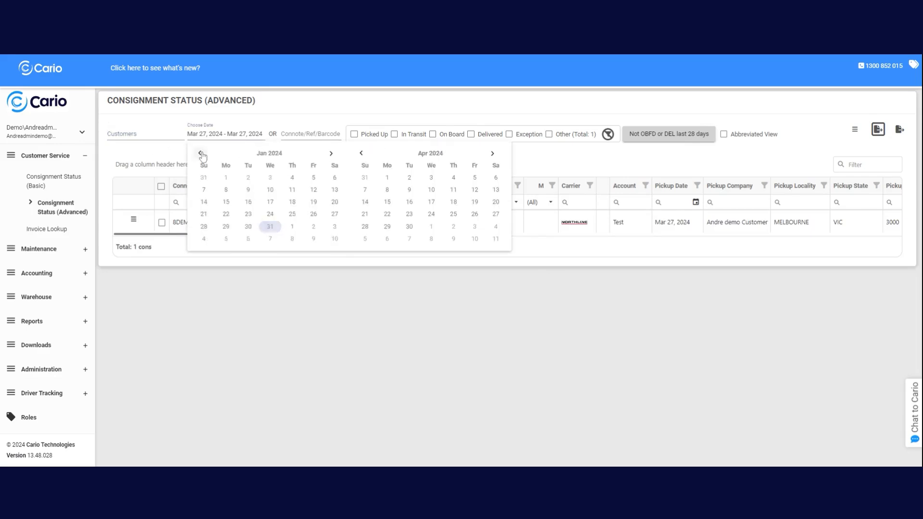
{"action": "left_click", "coordinate": [201, 155]}
{"action": "left_click", "coordinate": [201, 154]}
{"action": "left_click", "coordinate": [201, 154]}
{"action": "left_click", "coordinate": [200, 154]}
{"action": "left_click", "coordinate": [200, 154]}
{"action": "left_click", "coordinate": [200, 154]}
{"action": "left_click", "coordinate": [250, 179]}
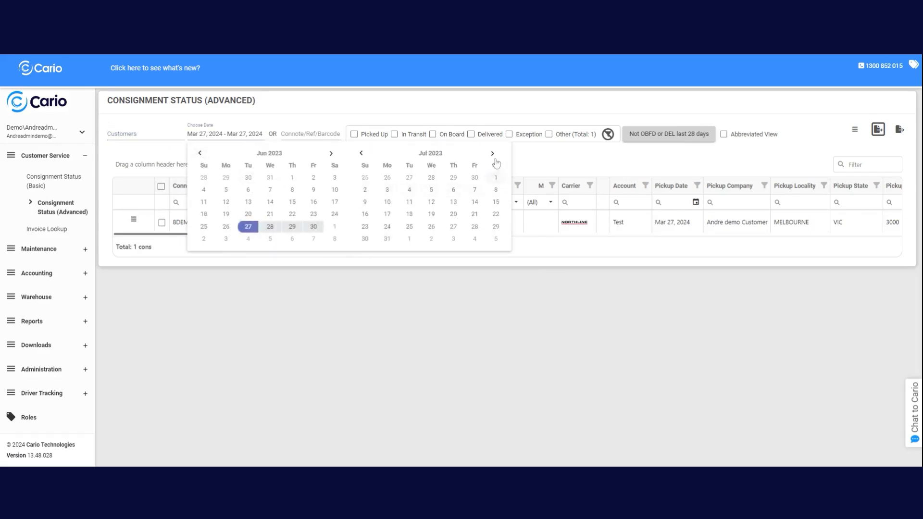
{"action": "left_click", "coordinate": [492, 154]}
{"action": "left_click", "coordinate": [493, 155]}
{"action": "left_click", "coordinate": [492, 154]}
{"action": "left_click", "coordinate": [492, 154]}
{"action": "left_click", "coordinate": [492, 155]}
{"action": "left_click", "coordinate": [493, 155]}
{"action": "left_click", "coordinate": [474, 177]}
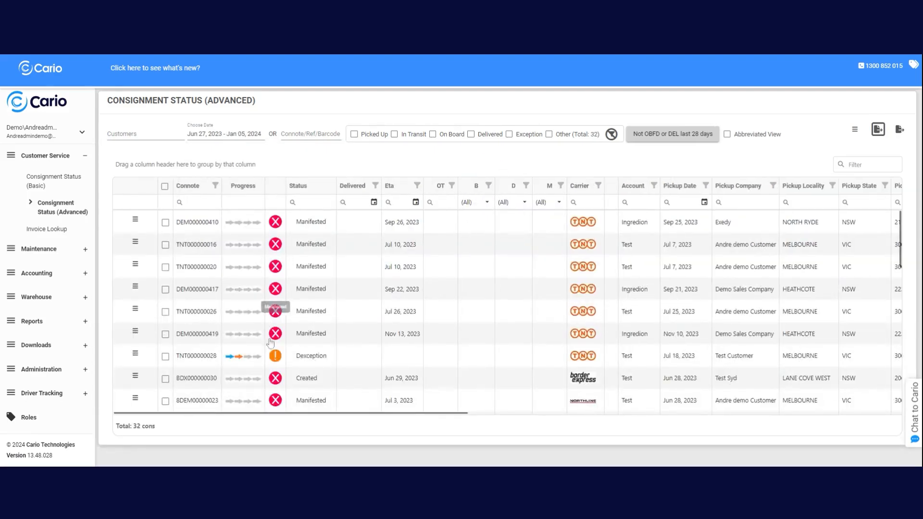
Set the consignment status date range to Nov 28, 2022 through Aug 25, 2023
{"action": "scroll", "coordinate": [315, 277], "scroll_direction": "down", "scroll_amount": 3}
{"action": "scroll", "coordinate": [315, 277], "scroll_direction": "up", "scroll_amount": 3}
{"action": "left_click", "coordinate": [224, 134]}
{"action": "left_click", "coordinate": [200, 153]}
{"action": "left_click", "coordinate": [199, 153]}
{"action": "left_click", "coordinate": [199, 153]}
{"action": "left_click", "coordinate": [200, 153]}
{"action": "left_click", "coordinate": [199, 153]}
{"action": "left_click", "coordinate": [199, 152]}
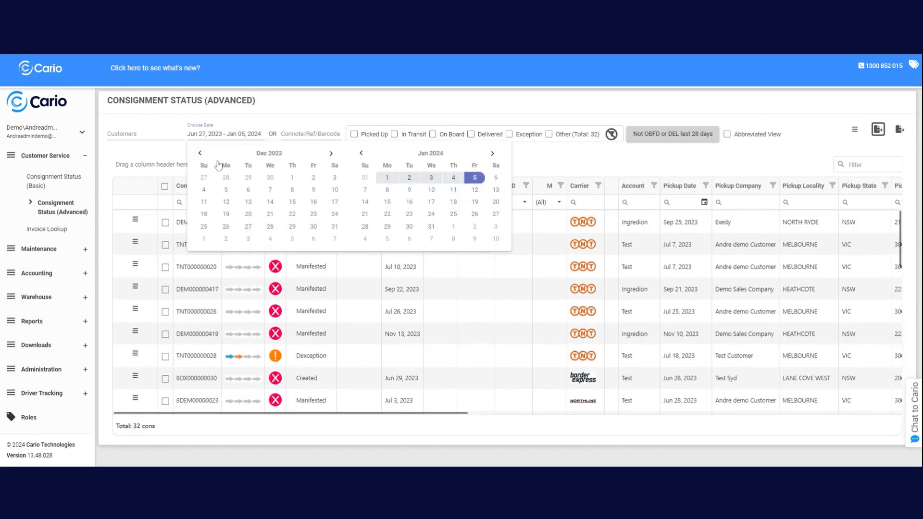
{"action": "left_click", "coordinate": [226, 177]}
{"action": "left_click", "coordinate": [492, 153]}
{"action": "left_click", "coordinate": [492, 152]}
{"action": "left_click", "coordinate": [492, 153]}
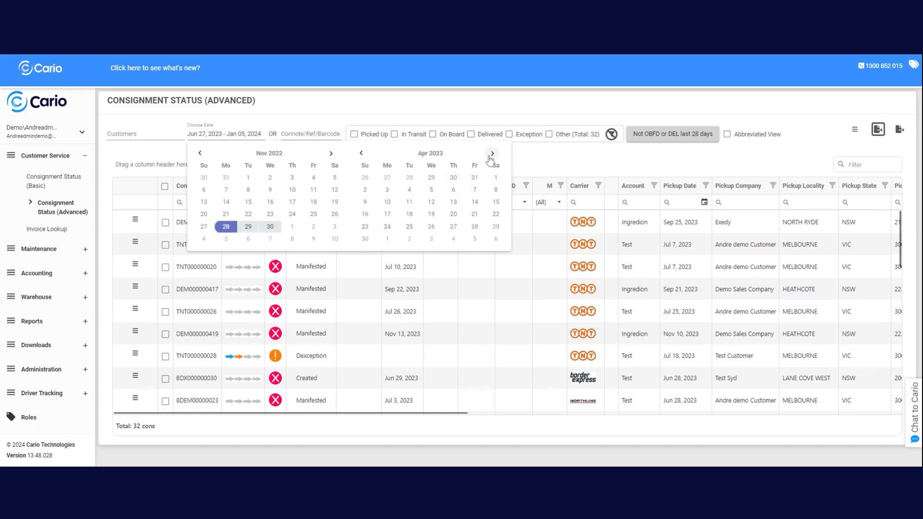
{"action": "left_click", "coordinate": [492, 153]}
{"action": "left_click", "coordinate": [492, 152]}
{"action": "left_click", "coordinate": [492, 153]}
{"action": "left_click", "coordinate": [493, 153]}
{"action": "left_click", "coordinate": [474, 214]}
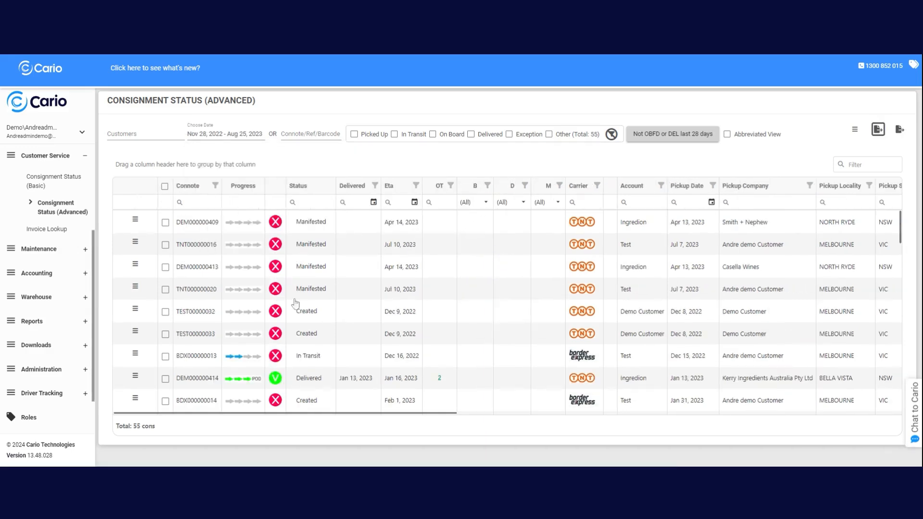
Review the proof of delivery, events and shipping units of the delivered Kerry Ingredients consignment, and close its details
{"action": "left_click", "coordinate": [278, 377]}
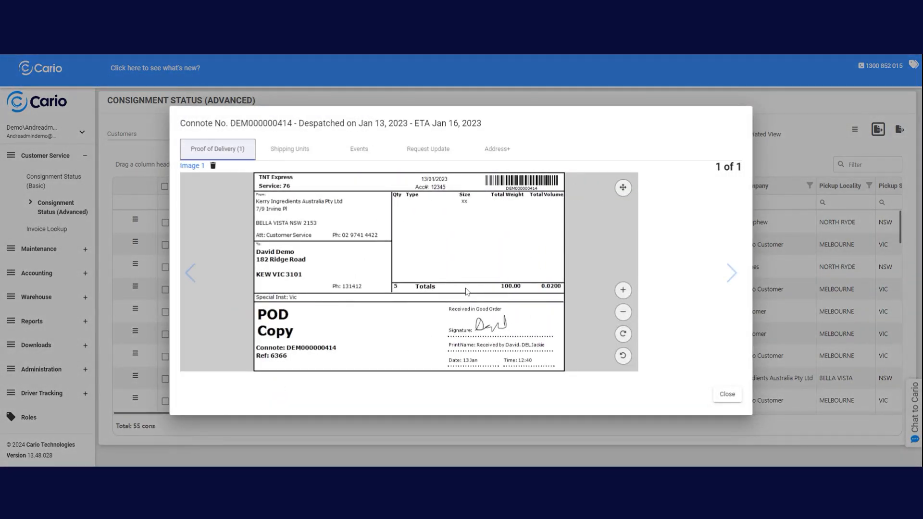
{"action": "left_click", "coordinate": [359, 157]}
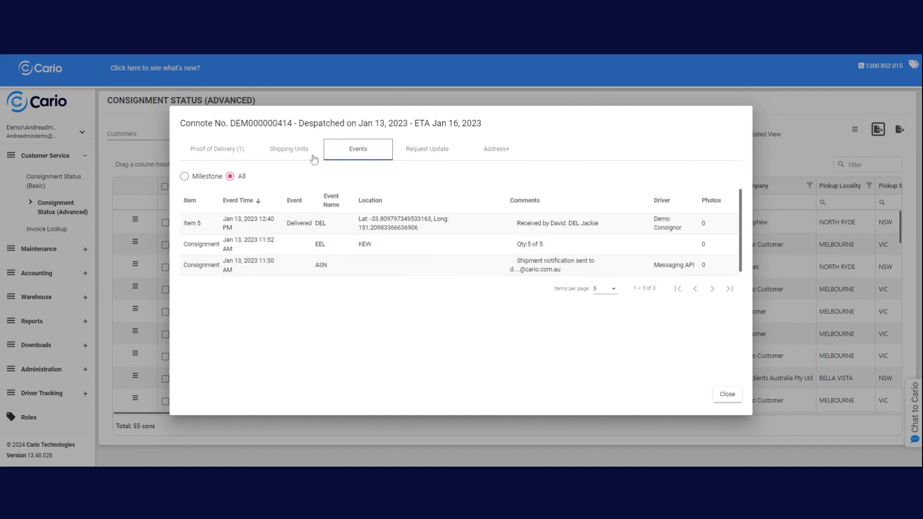
{"action": "left_click", "coordinate": [296, 150]}
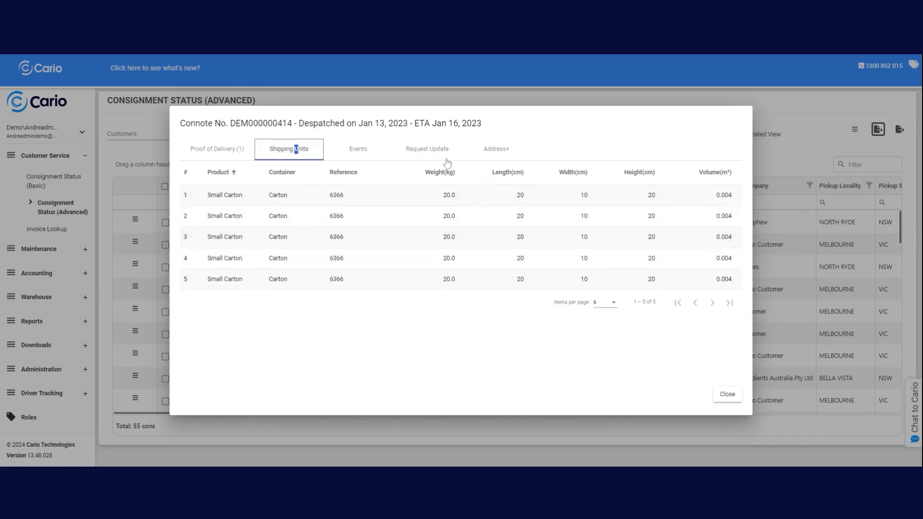
{"action": "left_click", "coordinate": [224, 155]}
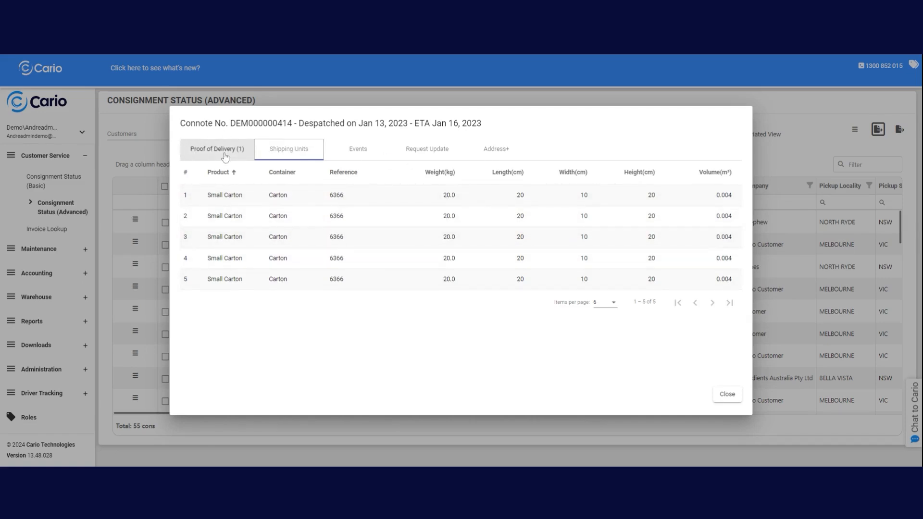
{"action": "left_click", "coordinate": [727, 394]}
Open the Reports List and look through the available reports from the Consignments category down to Users
{"action": "scroll", "coordinate": [55, 193], "scroll_direction": "up", "scroll_amount": 1}
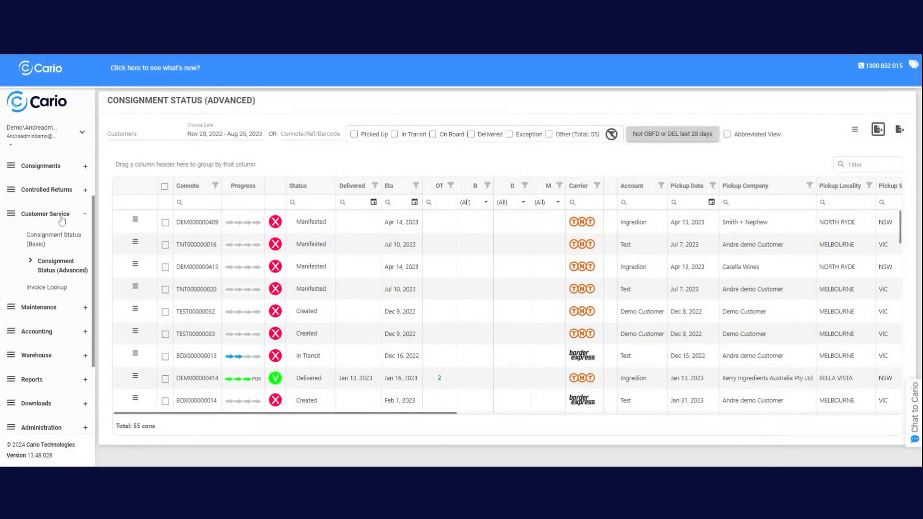
{"action": "left_click", "coordinate": [56, 215]}
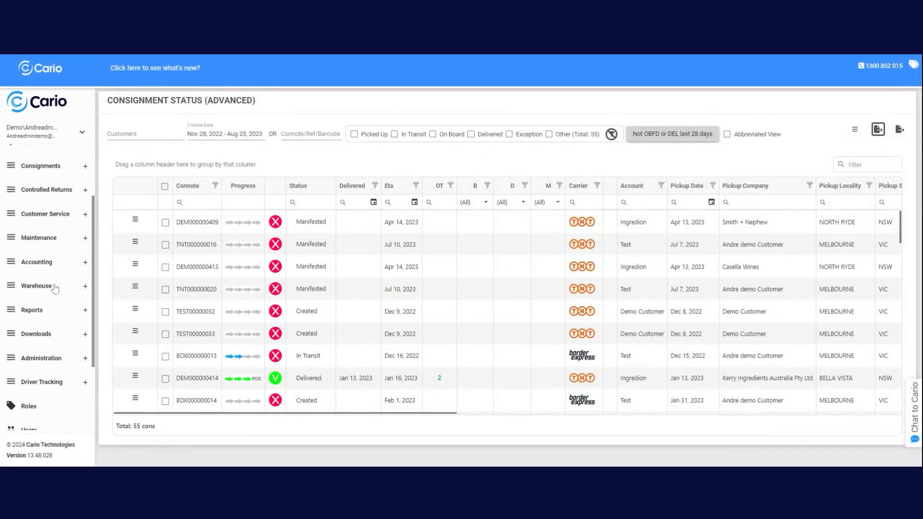
{"action": "left_click", "coordinate": [33, 311]}
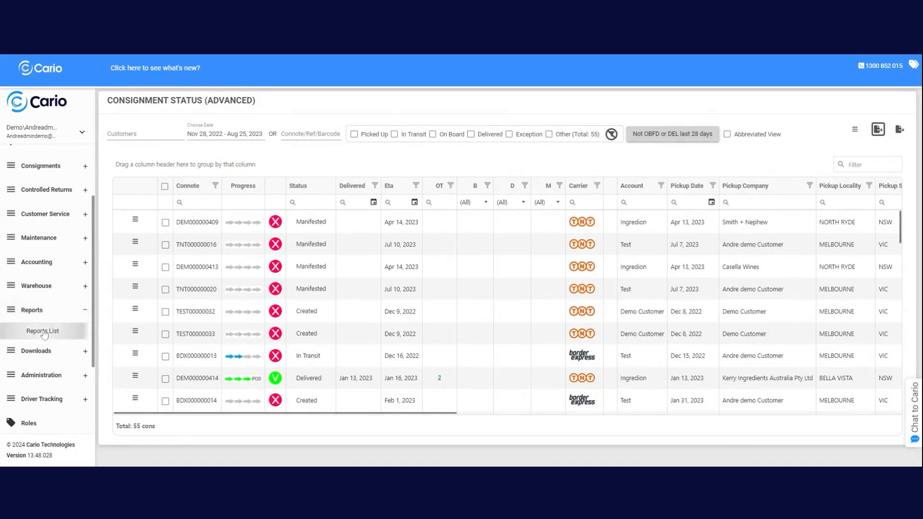
{"action": "left_click", "coordinate": [43, 332]}
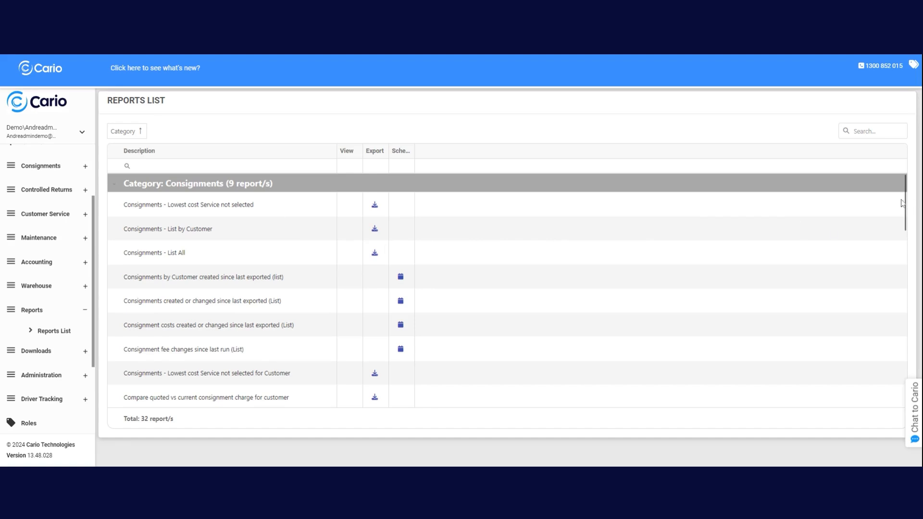
{"action": "left_click_drag", "start_coordinate": [903, 204], "coordinate": [911, 230]}
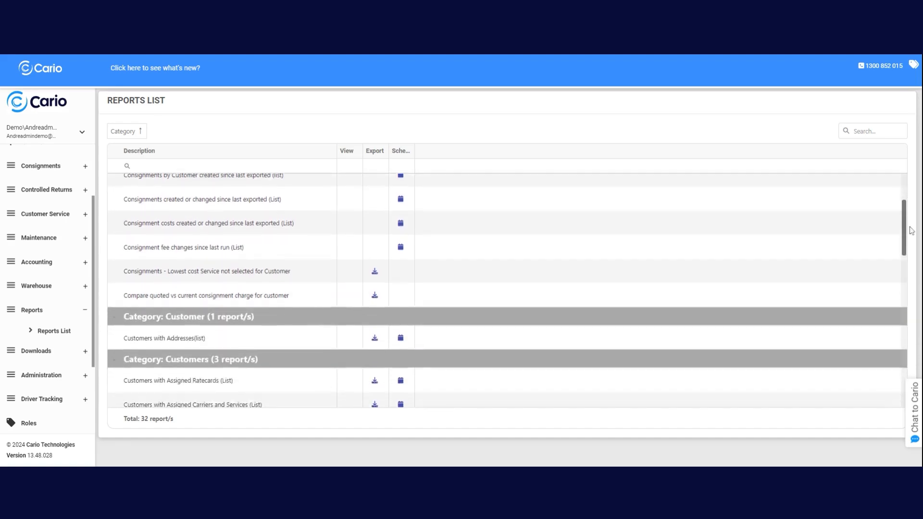
{"action": "scroll", "coordinate": [277, 287], "scroll_direction": "down", "scroll_amount": 4}
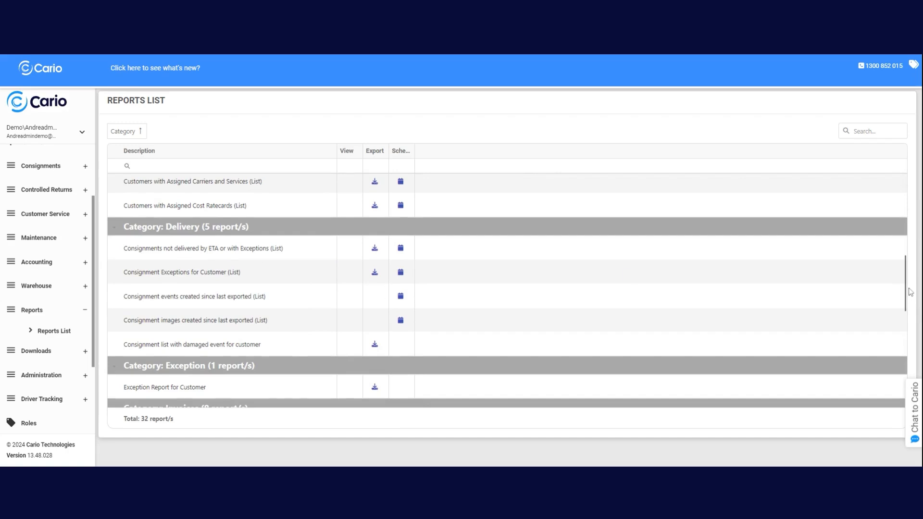
{"action": "left_click_drag", "start_coordinate": [909, 283], "coordinate": [918, 378]}
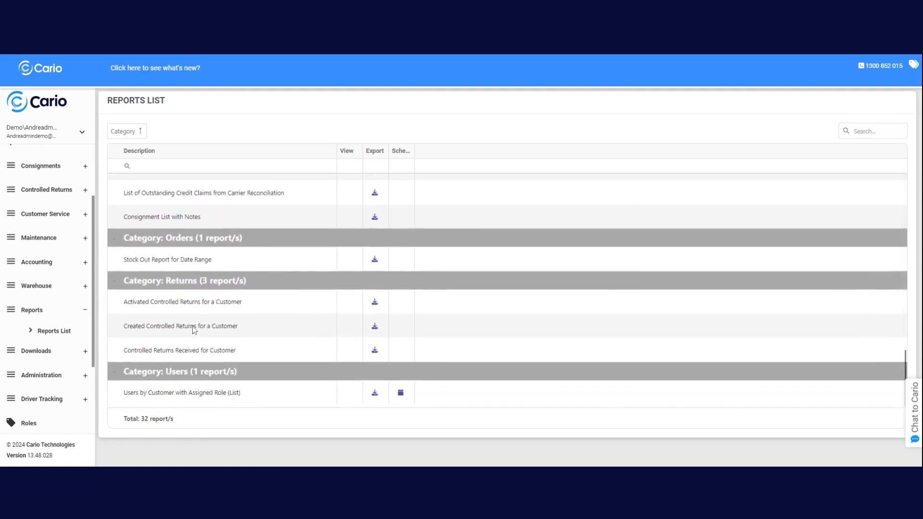
Open the TNT Express invoice dated Aug 26, 2022 in carrier invoice reconciliation and examine its consignments for discrepancies
{"action": "left_click", "coordinate": [45, 265]}
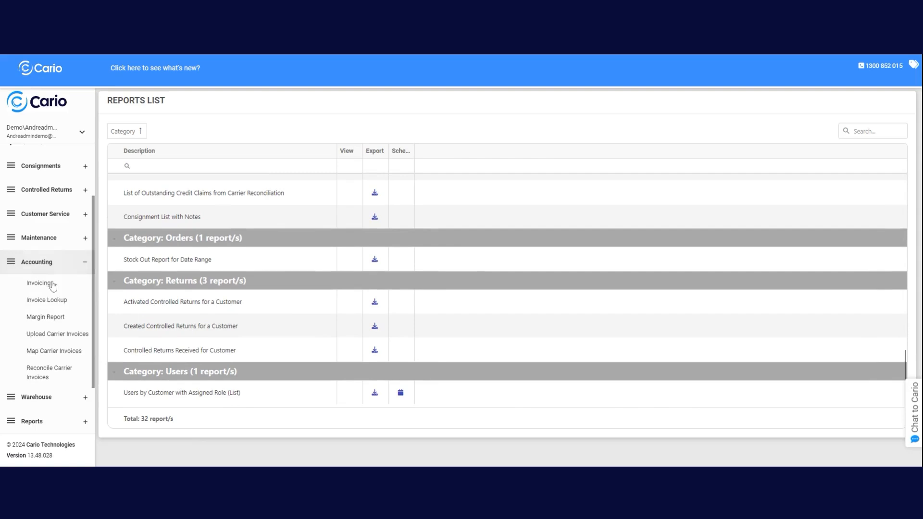
{"action": "left_click", "coordinate": [42, 372]}
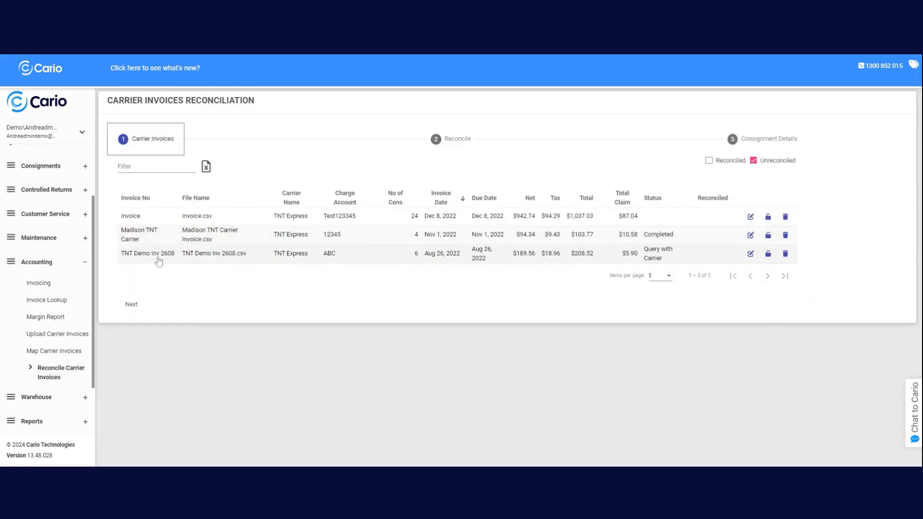
{"action": "left_click", "coordinate": [158, 261]}
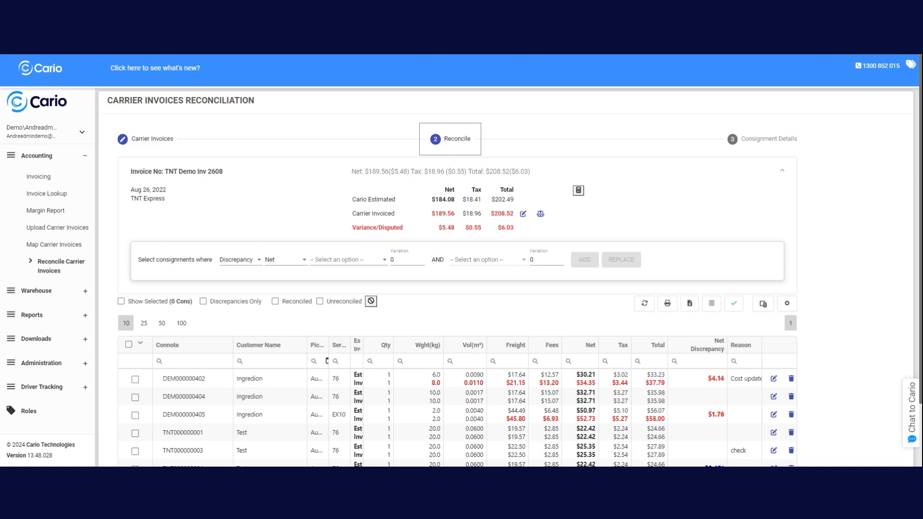
{"action": "scroll", "coordinate": [276, 179], "scroll_direction": "down", "scroll_amount": 3}
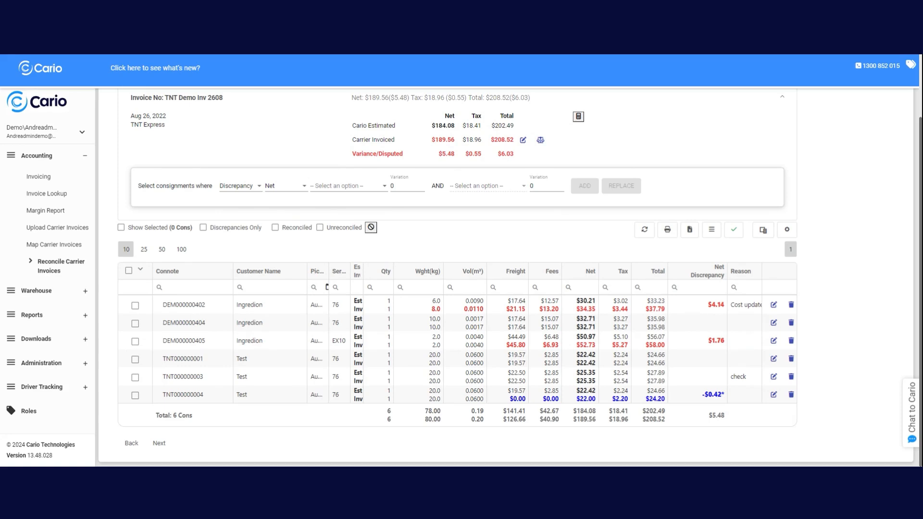
Review the cost and delivery address details of the consignment with the $4.14 net discrepancy, and return to the Reconcile stage
{"action": "left_click", "coordinate": [674, 306]}
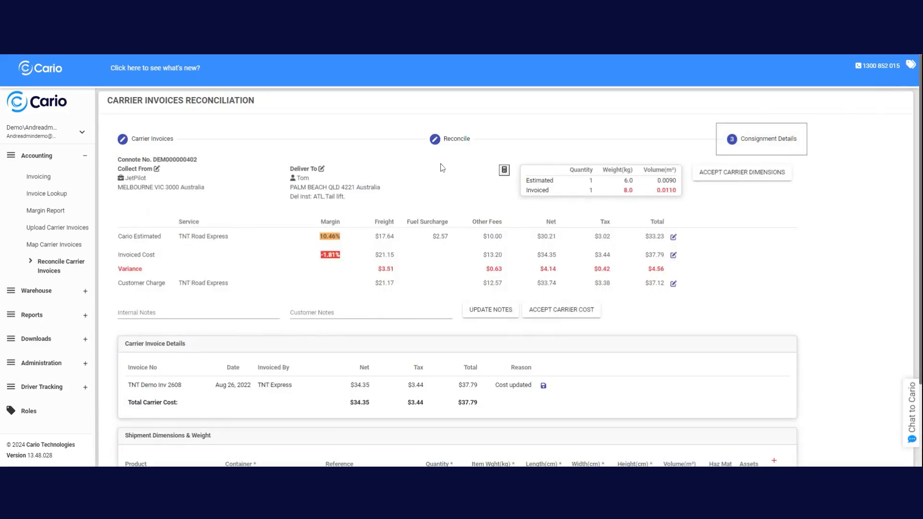
{"action": "left_click", "coordinate": [321, 169]}
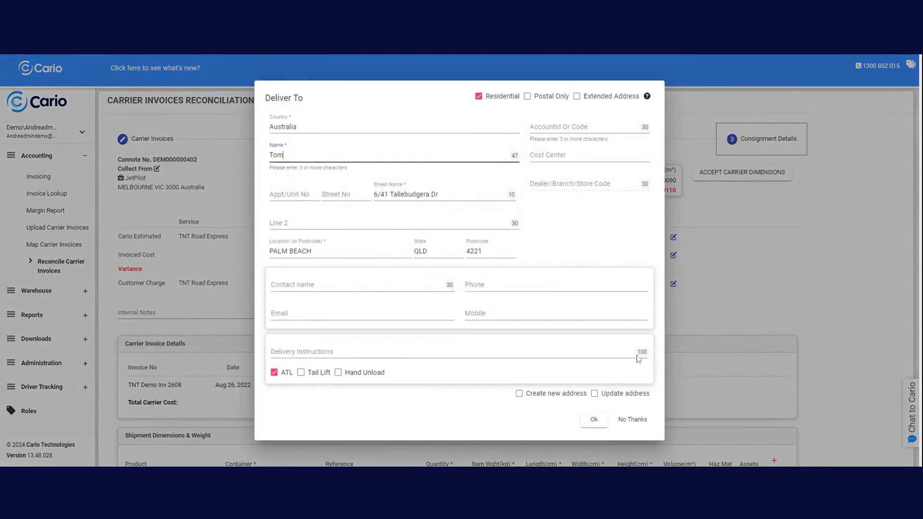
{"action": "left_click", "coordinate": [640, 427]}
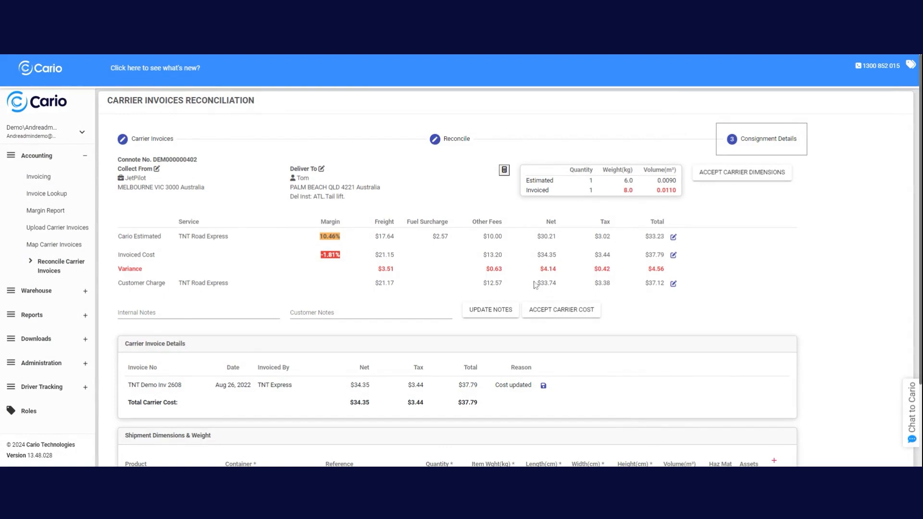
{"action": "scroll", "coordinate": [537, 281], "scroll_direction": "down", "scroll_amount": 1}
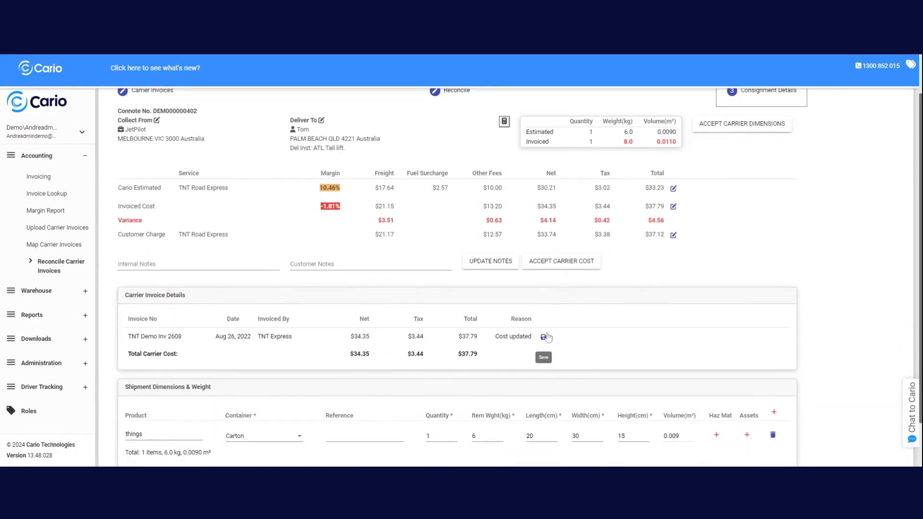
{"action": "scroll", "coordinate": [552, 294], "scroll_direction": "up", "scroll_amount": 1}
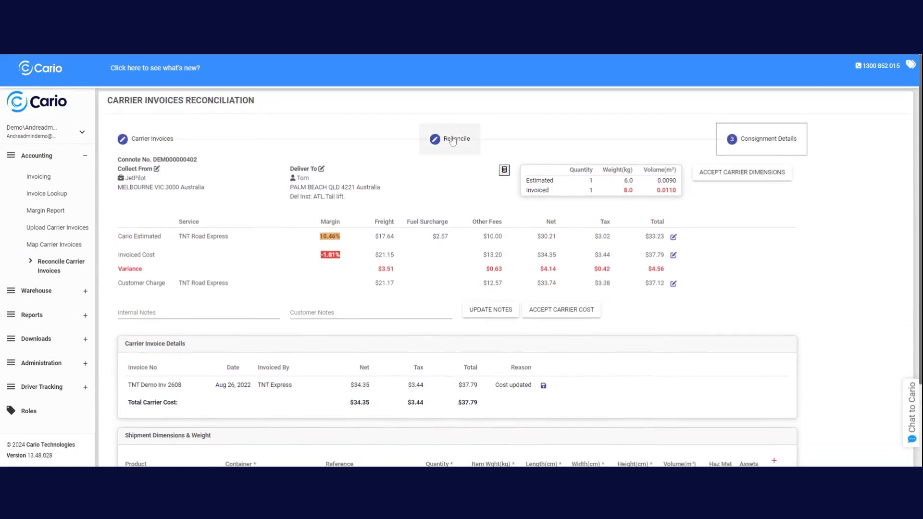
{"action": "left_click", "coordinate": [453, 140]}
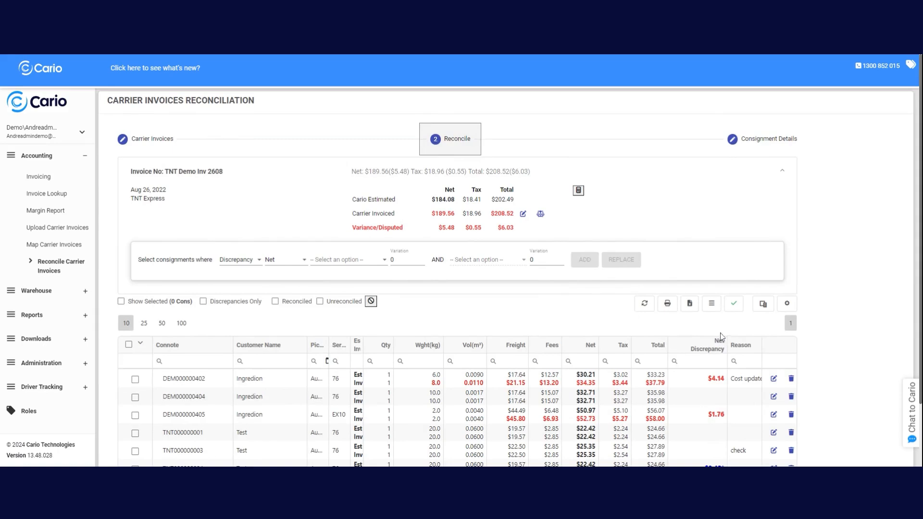
View the print options for the reconciled carrier invoice, including Carrier Claim, and return to the Home Page
{"action": "scroll", "coordinate": [707, 315], "scroll_direction": "down", "scroll_amount": 2}
{"action": "left_click", "coordinate": [667, 230]}
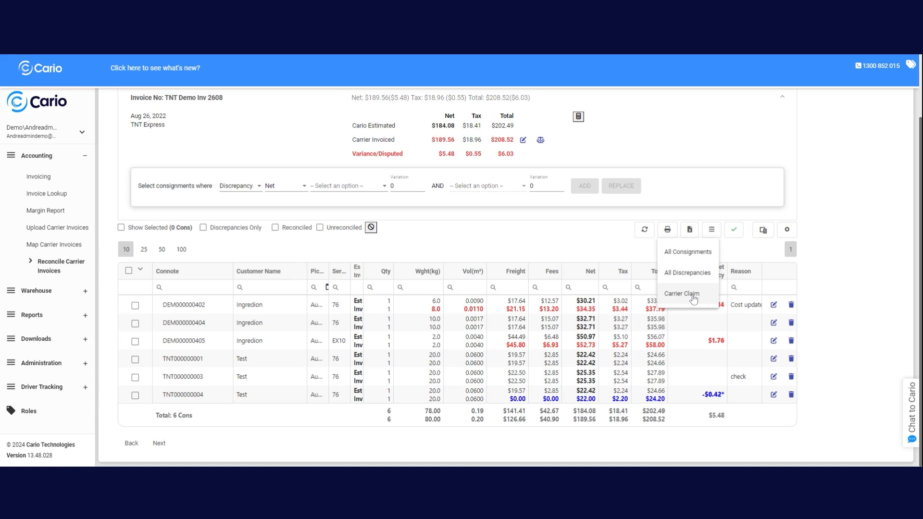
{"action": "scroll", "coordinate": [54, 162], "scroll_direction": "up", "scroll_amount": 2}
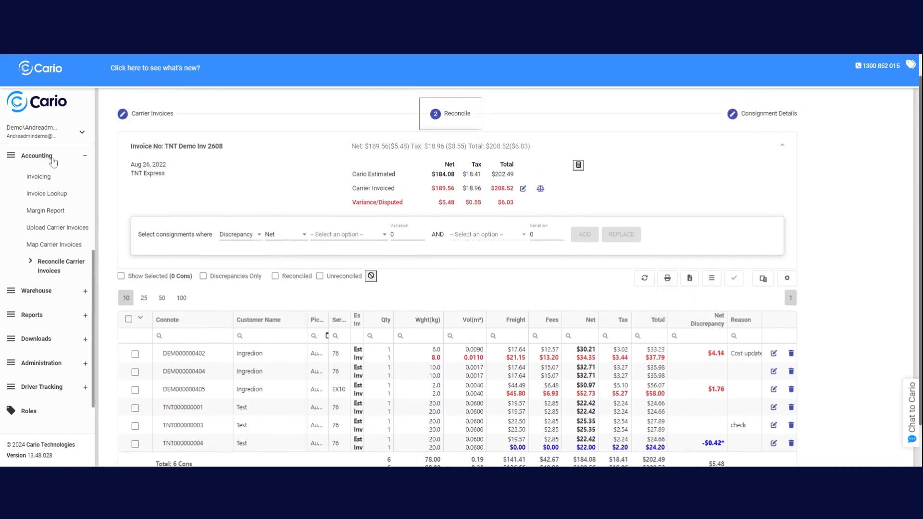
{"action": "left_click", "coordinate": [54, 162]}
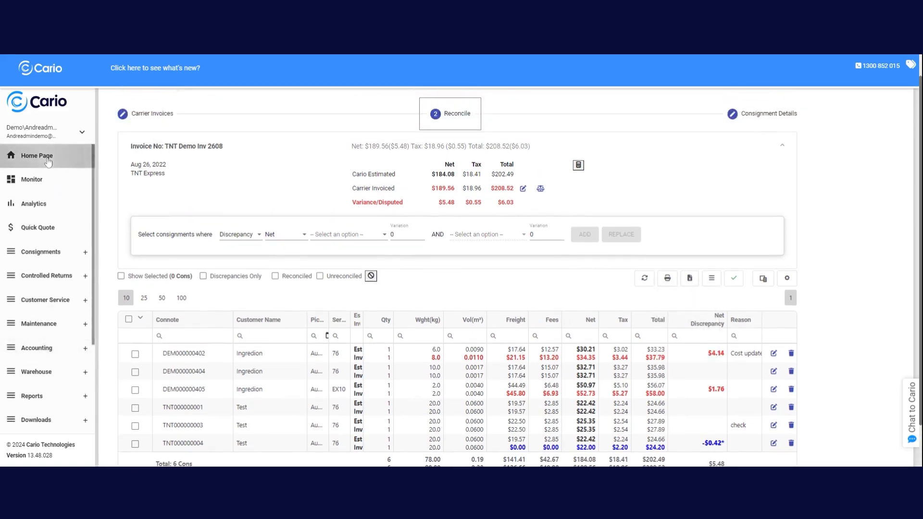
{"action": "left_click", "coordinate": [44, 156]}
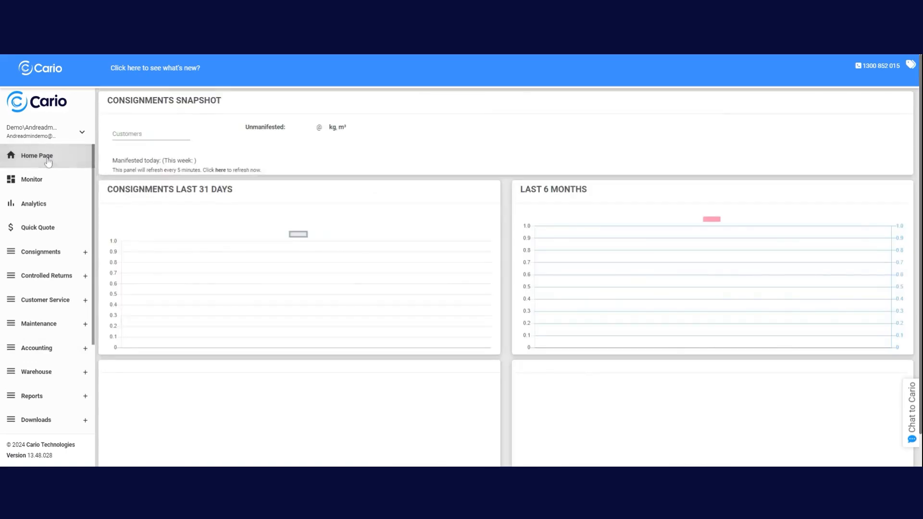